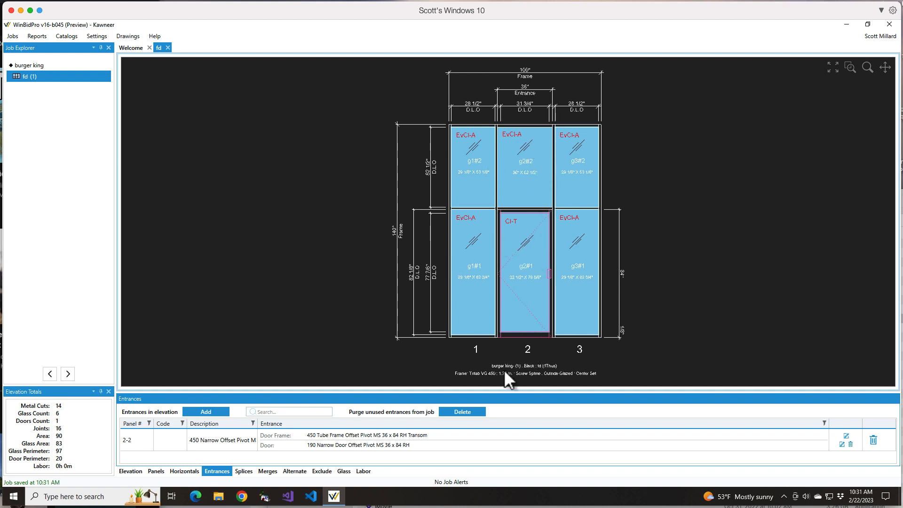
- Examine the glass edges around the transom panel above the door and compare them with the adjoining sidelite glass
scroll(515, 117, up, 2)
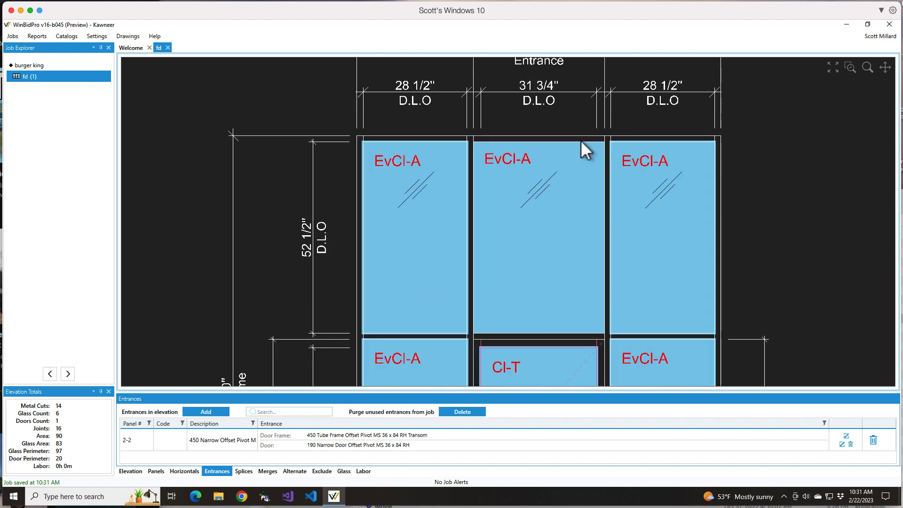
scroll(581, 142, up, 2)
scroll(580, 143, up, 3)
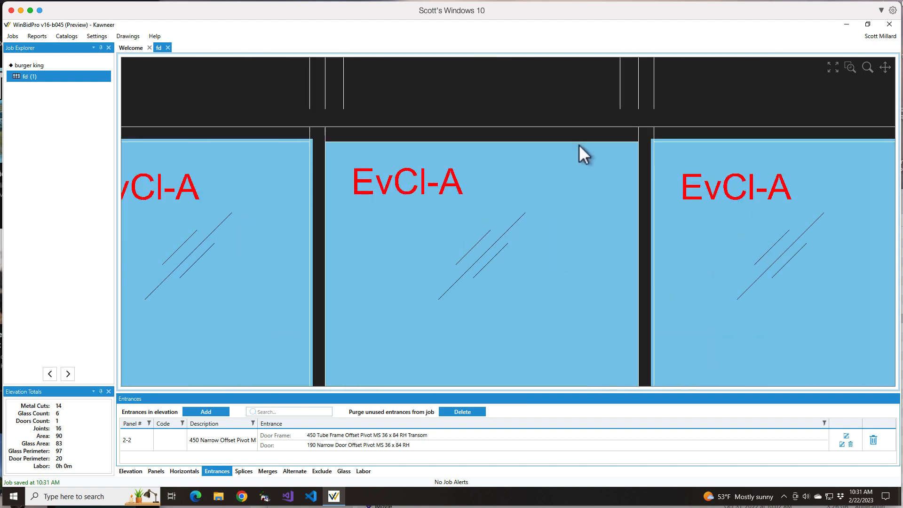
scroll(574, 150, up, 2)
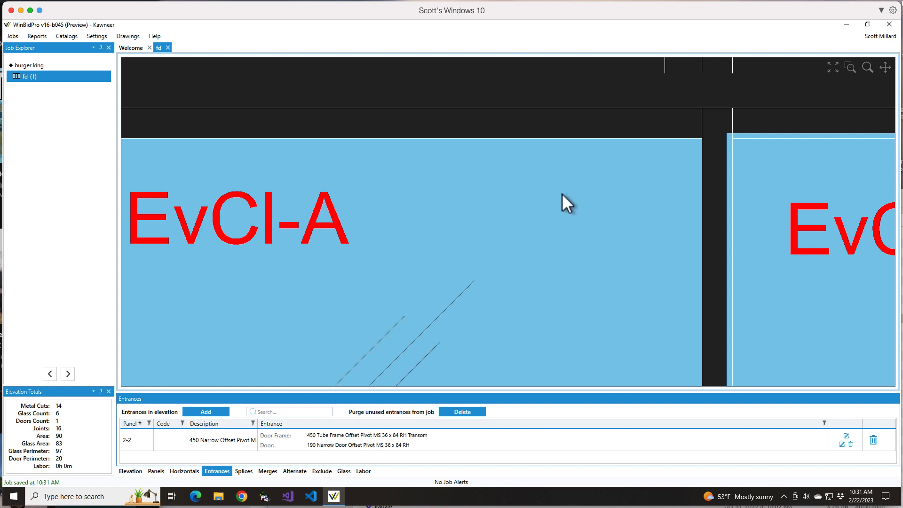
scroll(670, 134, up, 3)
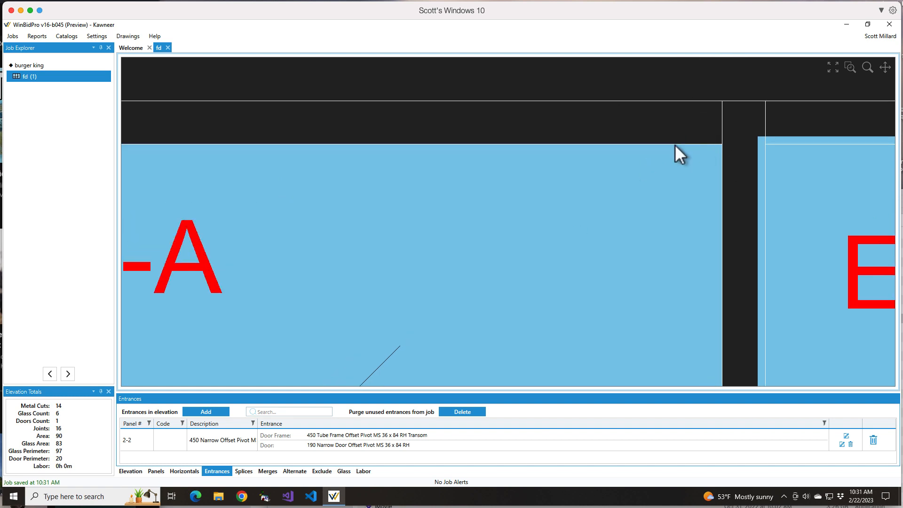
scroll(582, 141, up, 2)
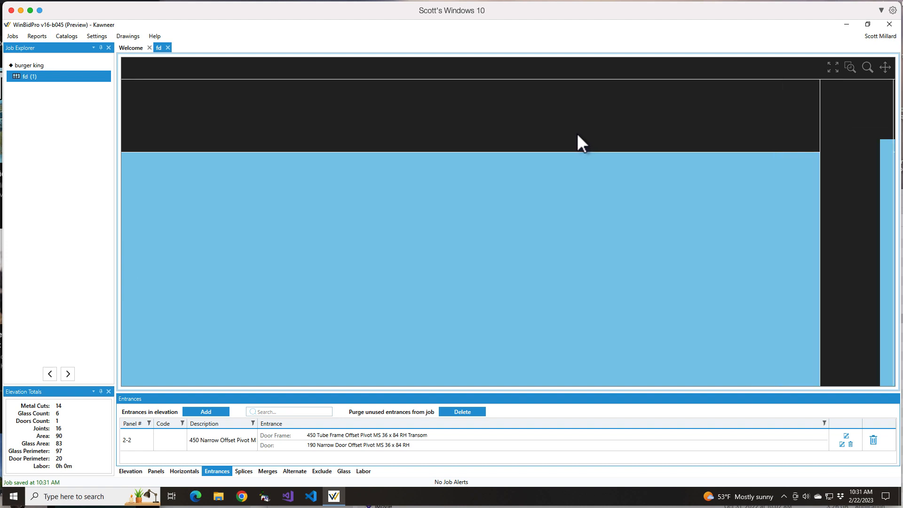
scroll(592, 139, down, 3)
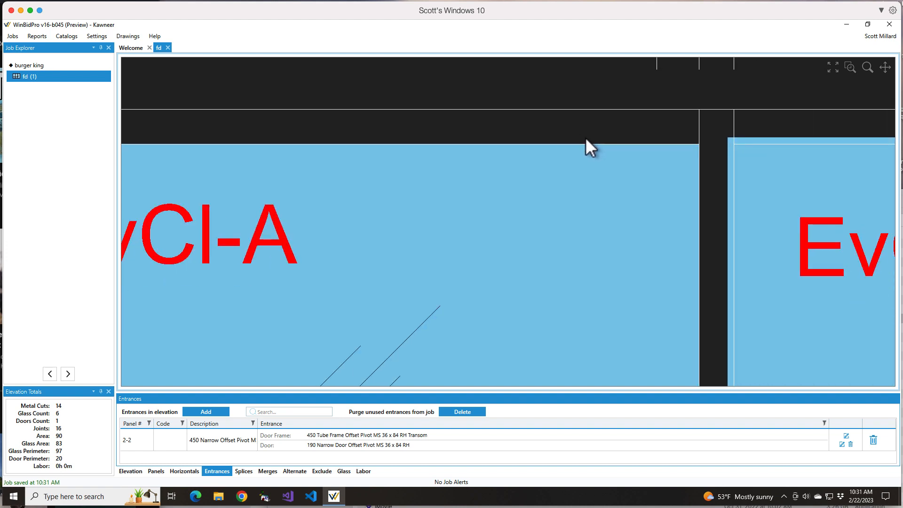
scroll(586, 138, down, 3)
scroll(585, 141, down, 1)
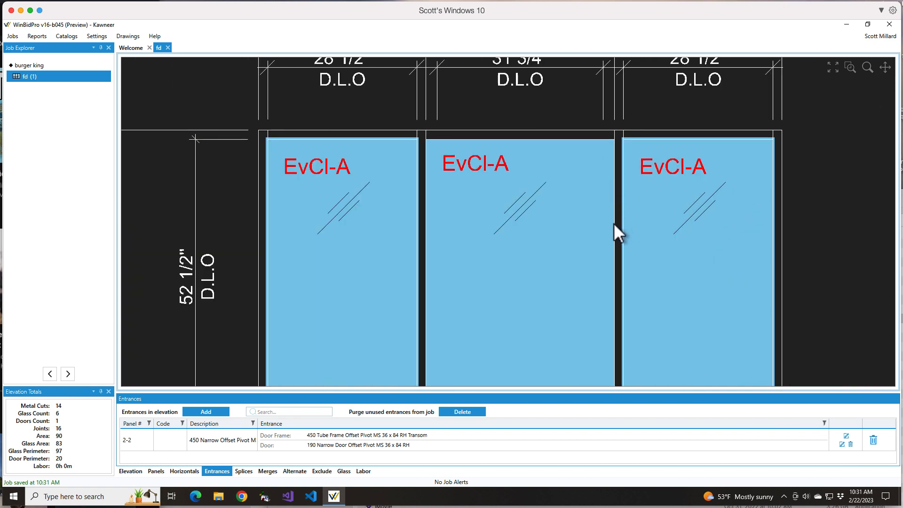
scroll(678, 139, up, 2)
scroll(682, 139, up, 3)
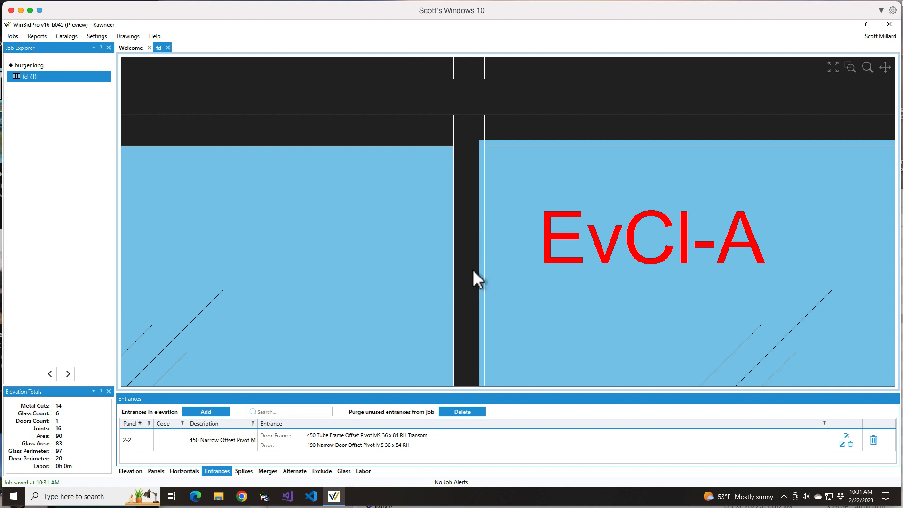
scroll(473, 269, down, 4)
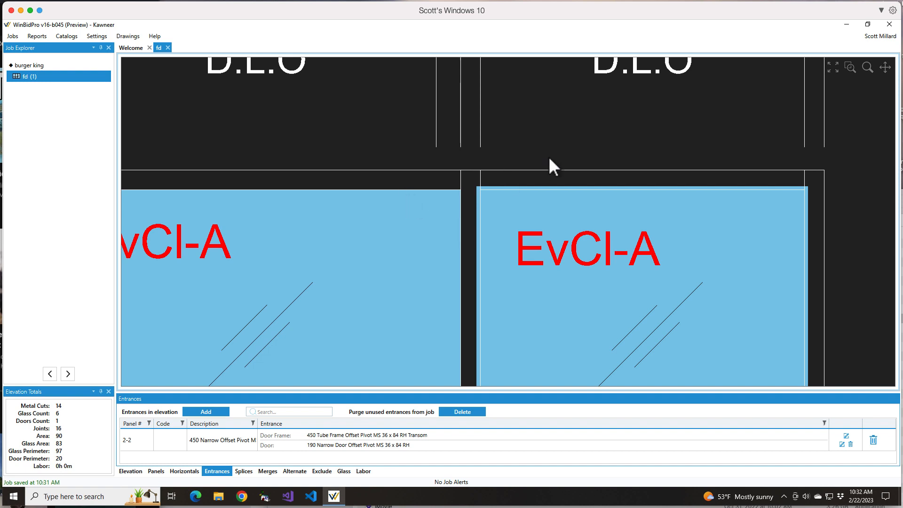
scroll(561, 153, down, 3)
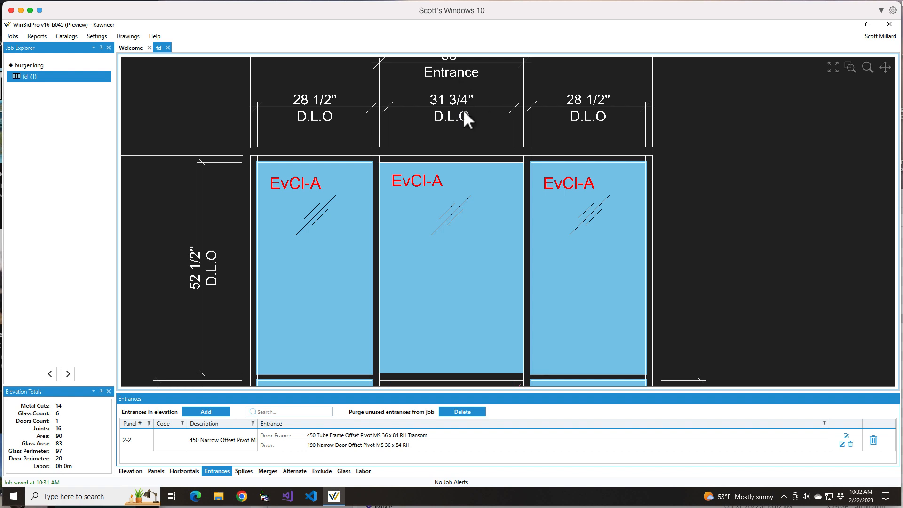
scroll(475, 128, up, 1)
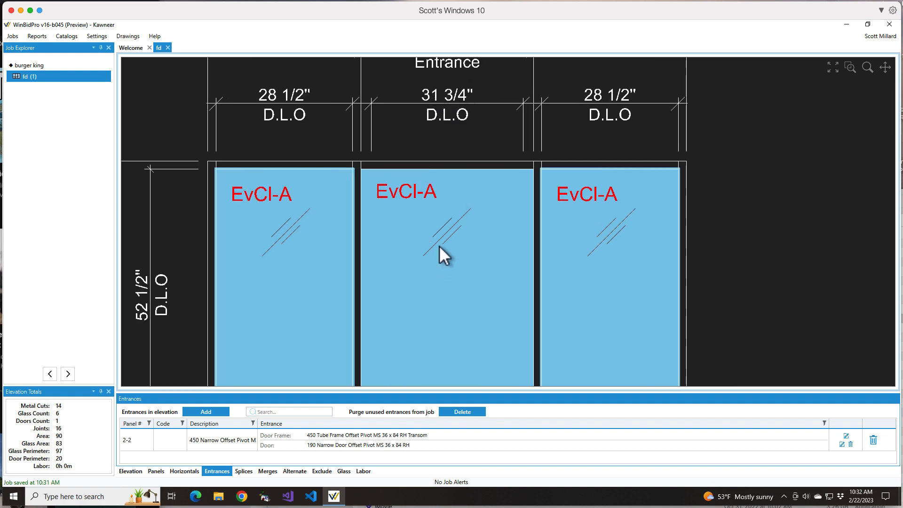
scroll(440, 245, down, 4)
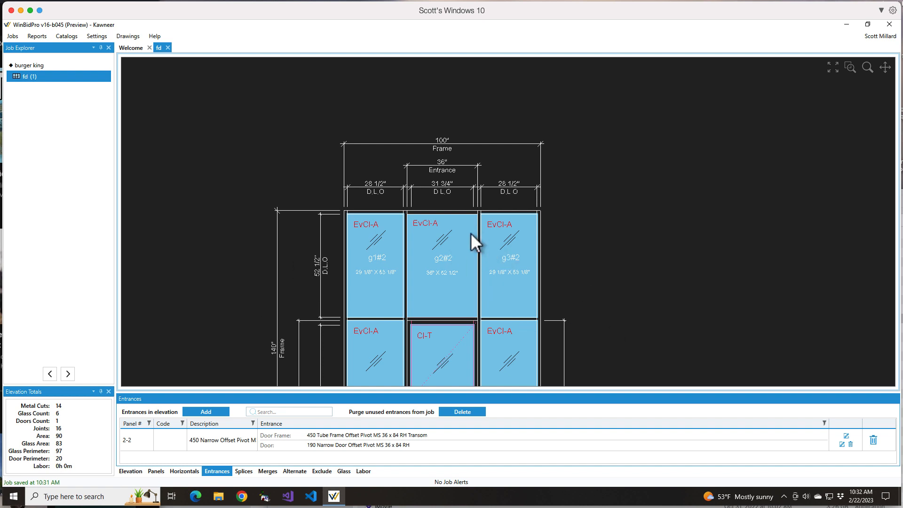
- Set the entrance door frame's transom glass bite to 1/4" left and right and 1/2" top and bottom, and save the frame
click(67, 36)
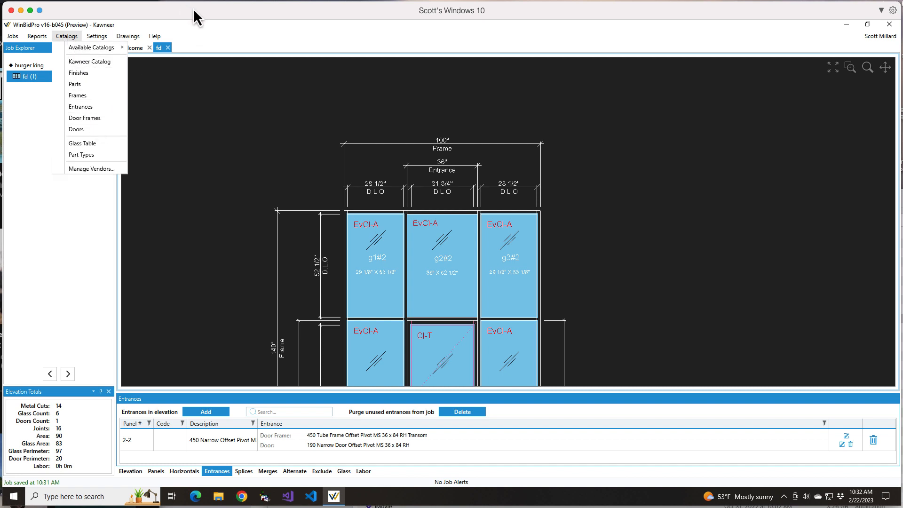
click(847, 436)
click(847, 436)
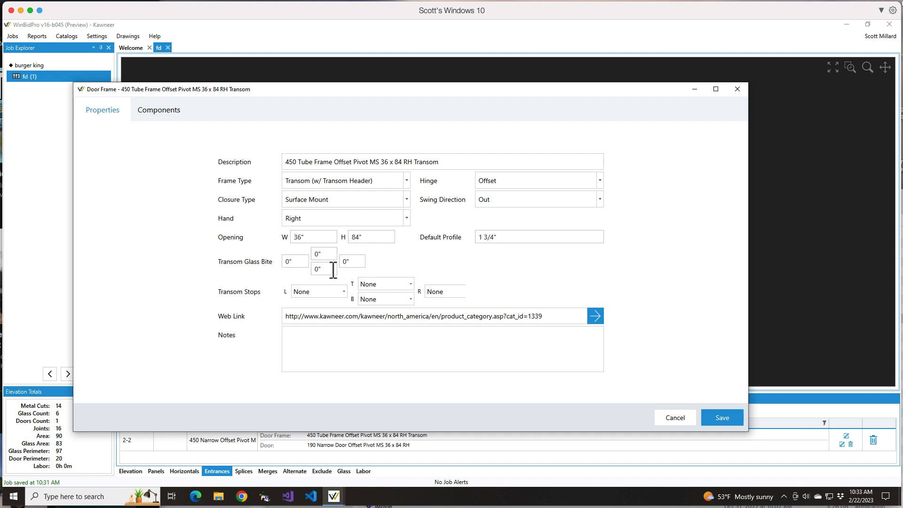
click(290, 261)
text(.25)
key(Tab)
text(.5)
key(Tab)
text(.5)
key(Tab)
text(.25)
key(Tab)
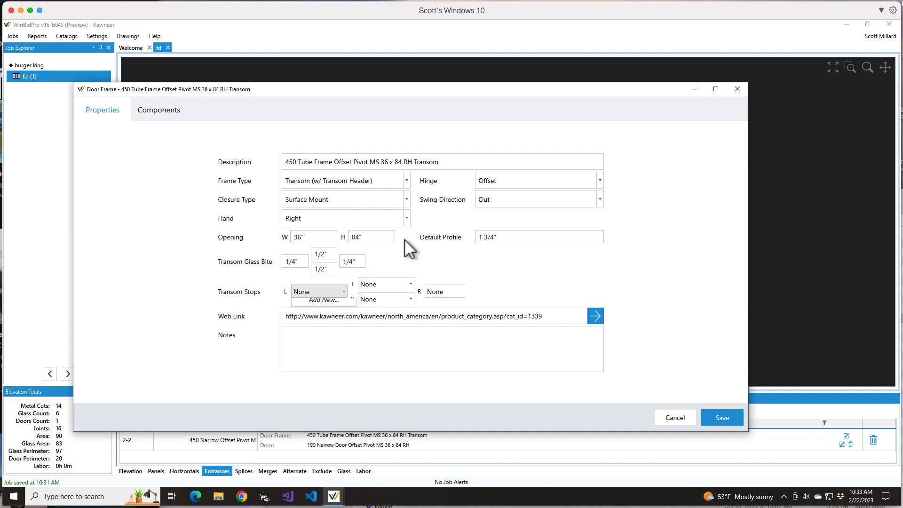
click(720, 417)
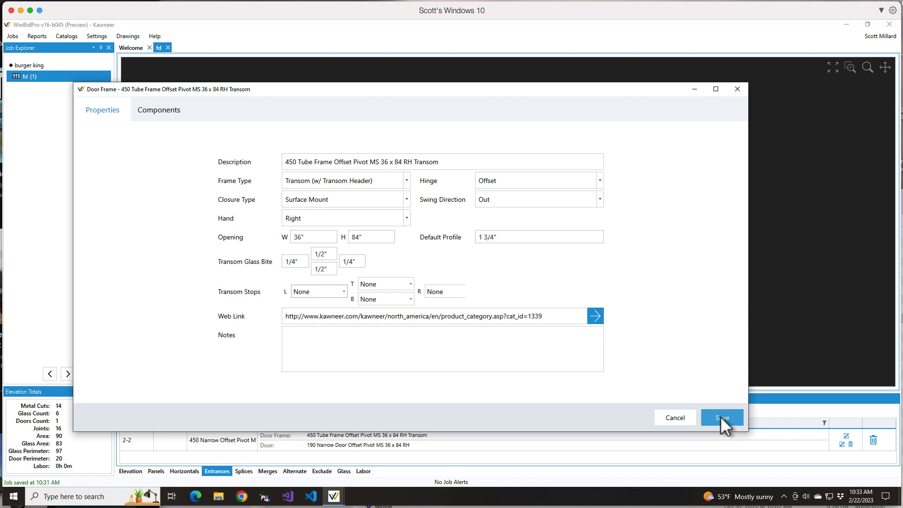
click(721, 417)
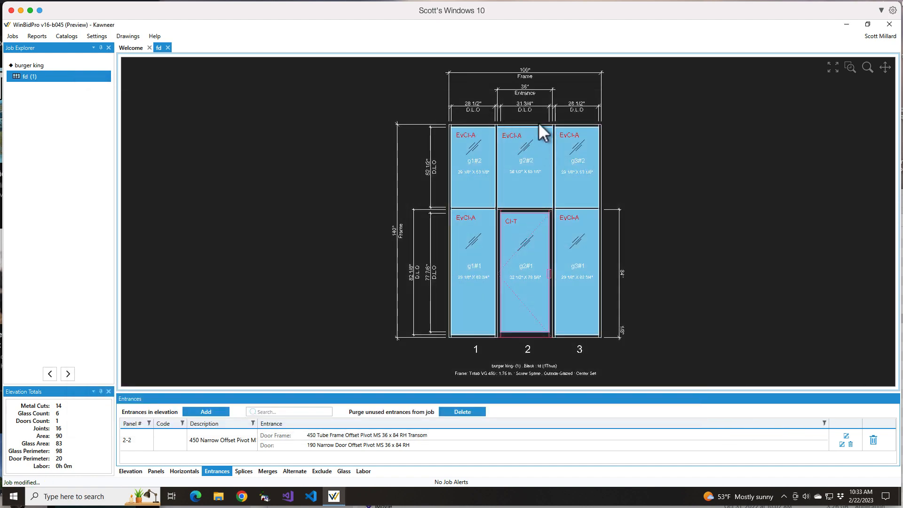
- Inspect how the transom glass overlaps the head, the vertical mullions and the transom header
scroll(530, 128, up, 5)
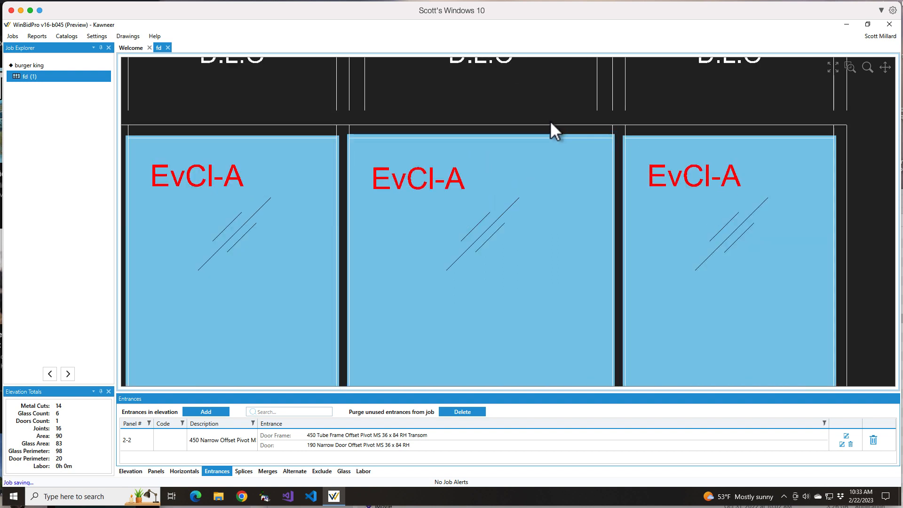
scroll(568, 137, up, 2)
scroll(563, 131, down, 1)
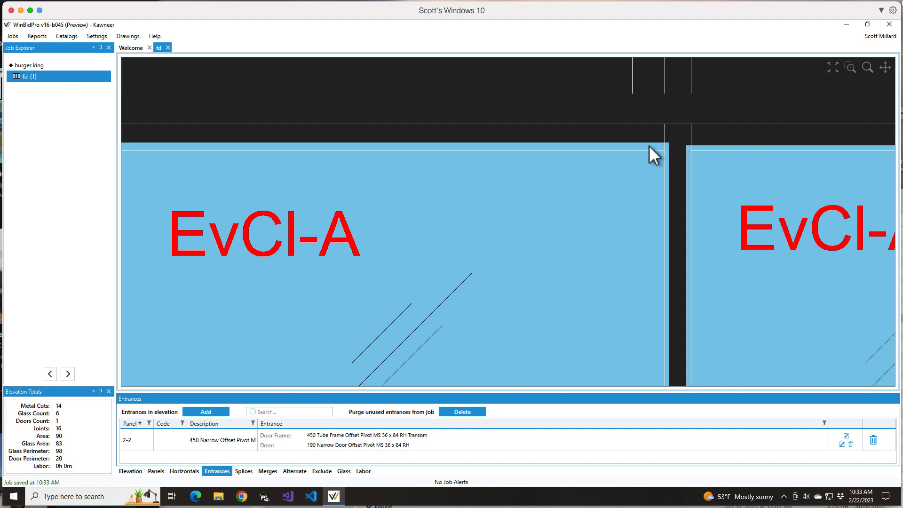
scroll(652, 181, down, 5)
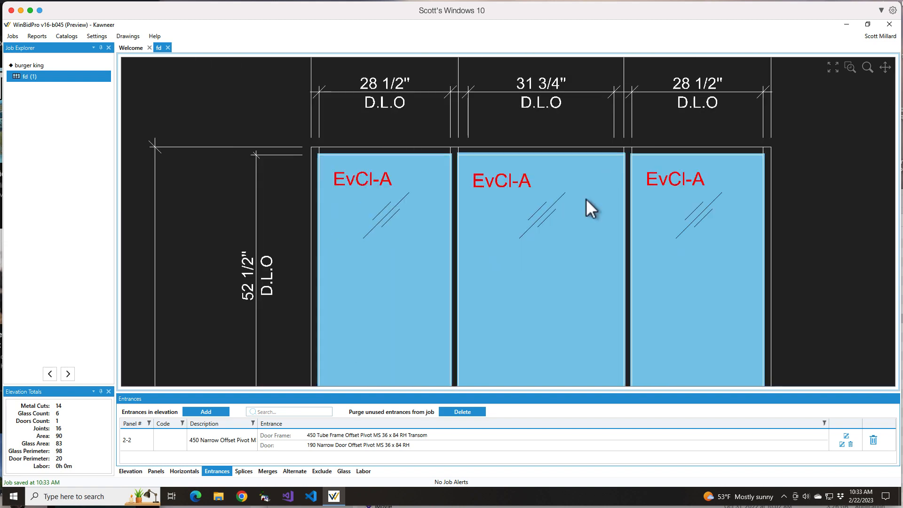
scroll(541, 329, up, 5)
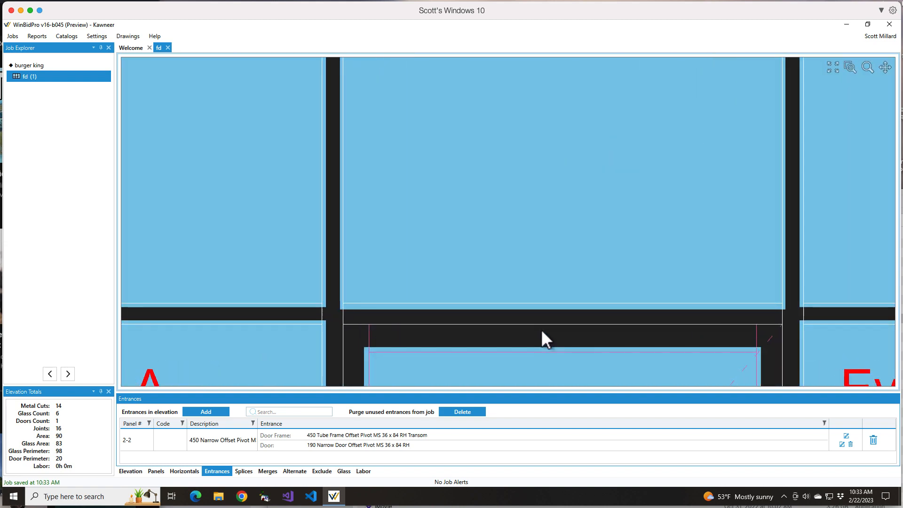
scroll(391, 314, up, 1)
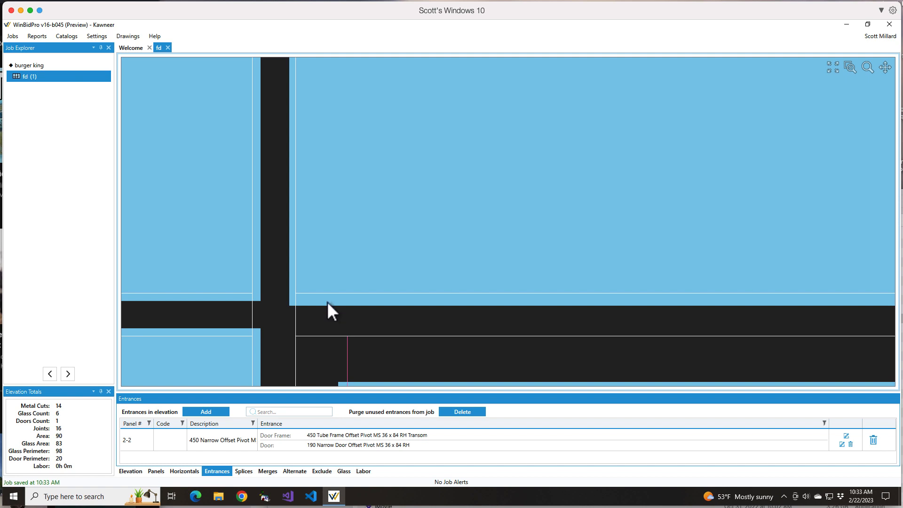
scroll(339, 216, down, 2)
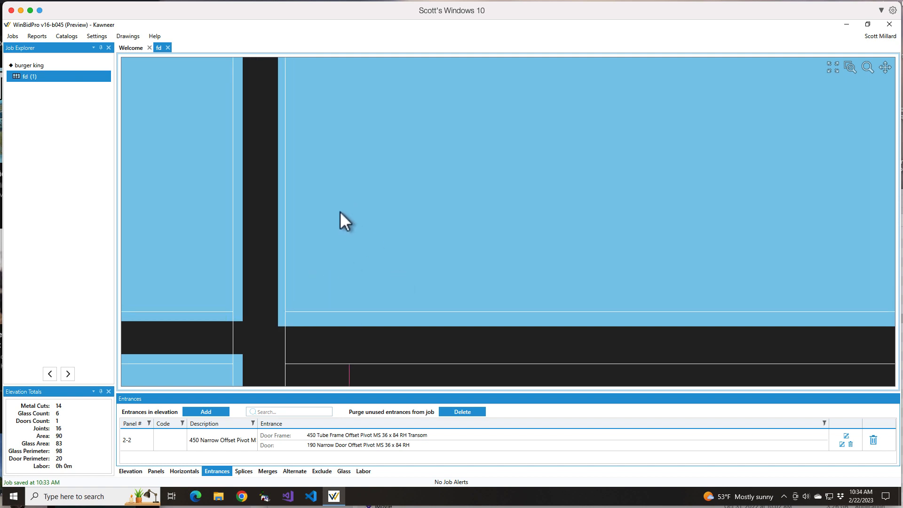
scroll(339, 213, down, 1)
scroll(470, 297, down, 1)
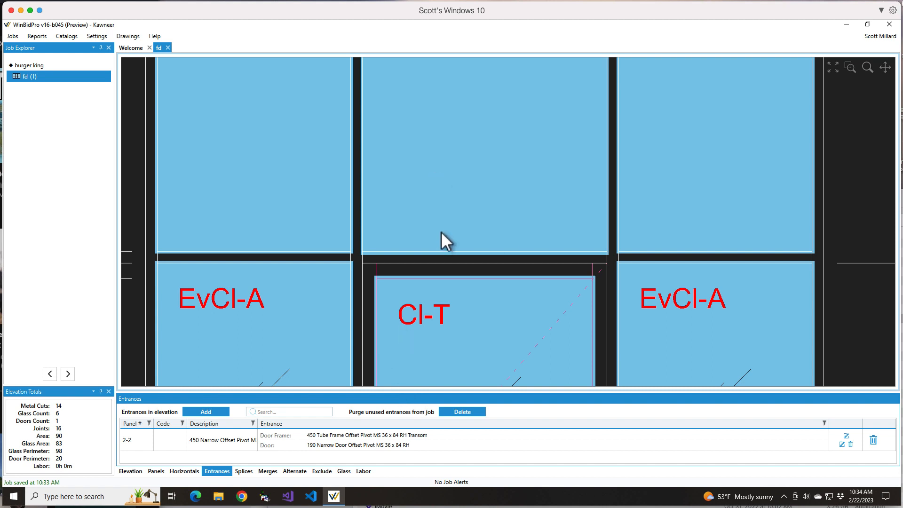
- Reopen the entrance's door frame and review the parts and profile of its Bottom TransomStop assembly
click(846, 436)
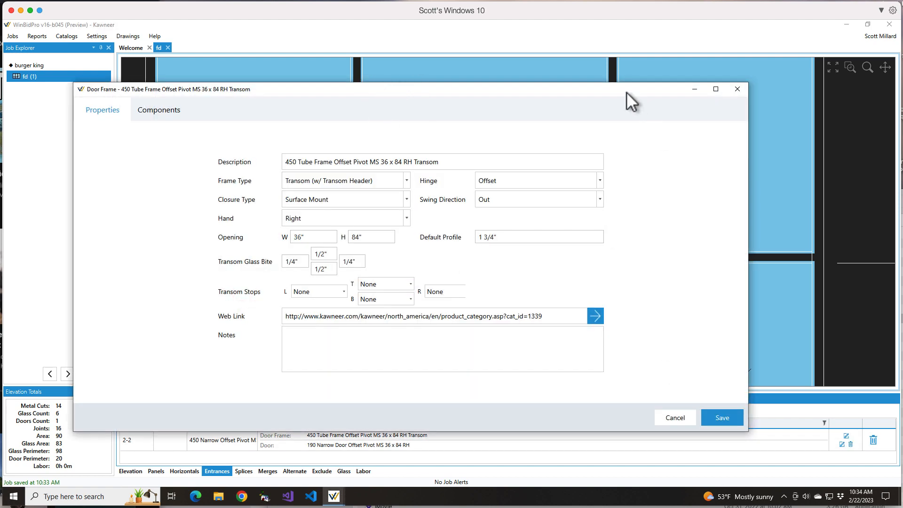
drag(626, 92, 665, 115)
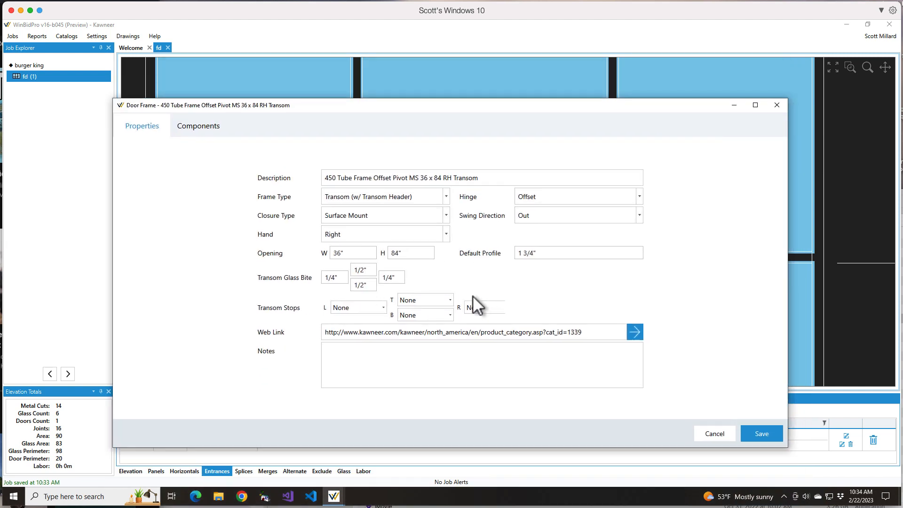
click(449, 316)
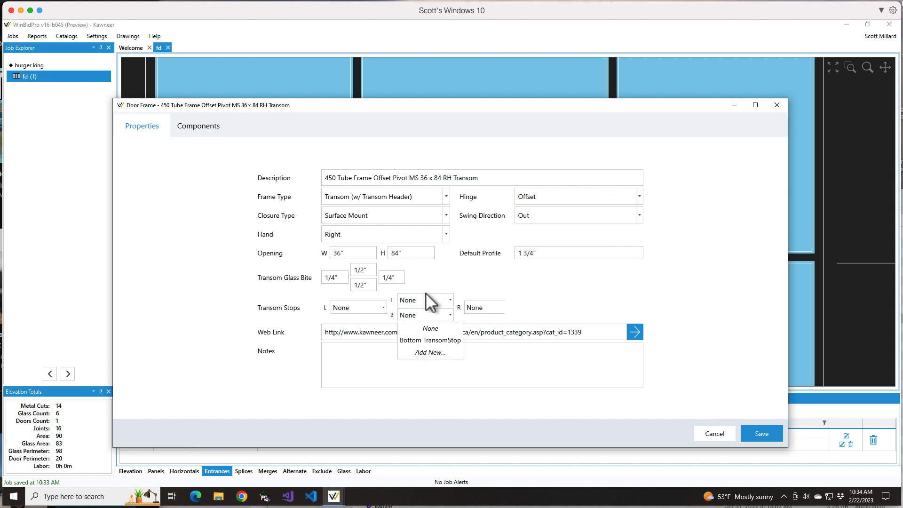
click(196, 126)
scroll(312, 268, down, 1)
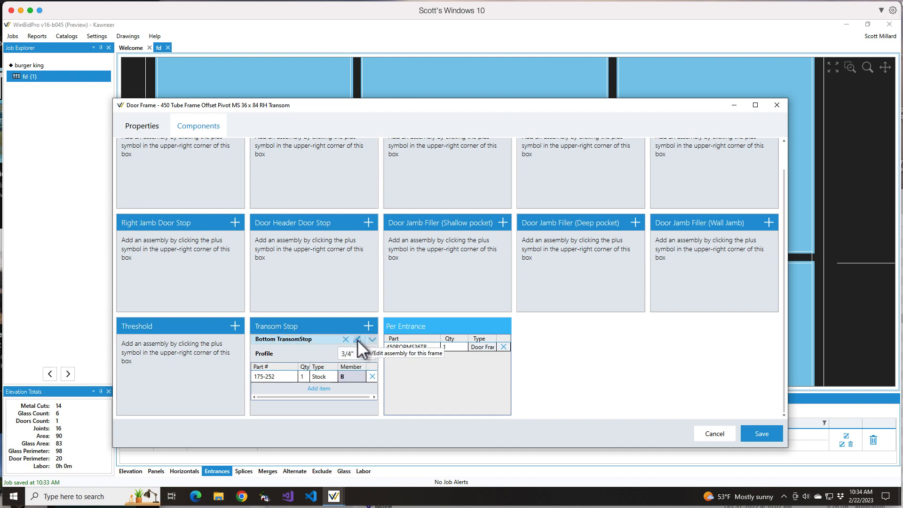
click(357, 339)
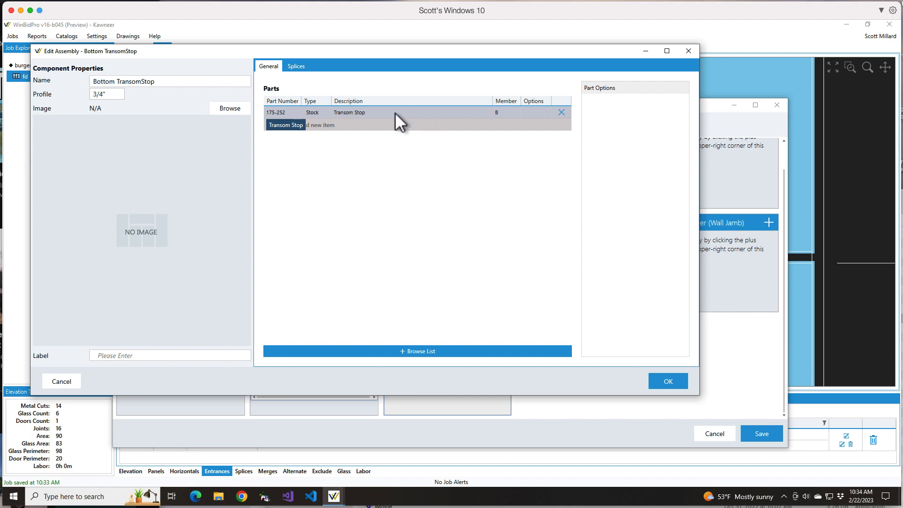
click(673, 383)
- Assign Bottom TransomStop as the bottom transom stop in the door frame's properties
click(139, 126)
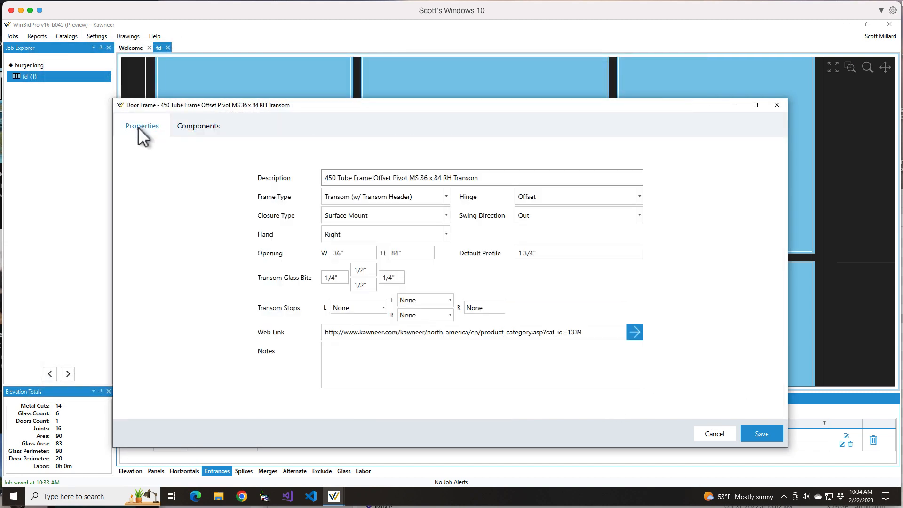
click(442, 316)
click(439, 340)
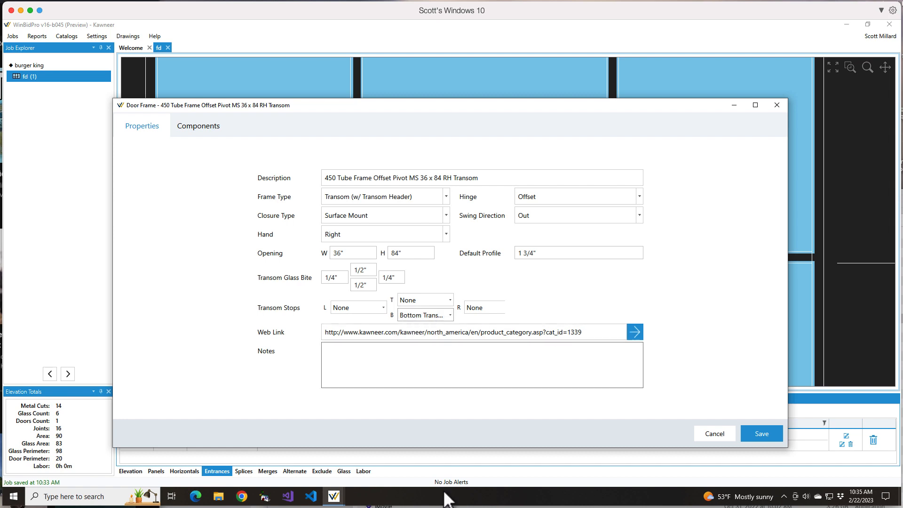
- Create a new transom stop assembly for the top position, named Top TransomStop, with a 1/2" profile
click(419, 301)
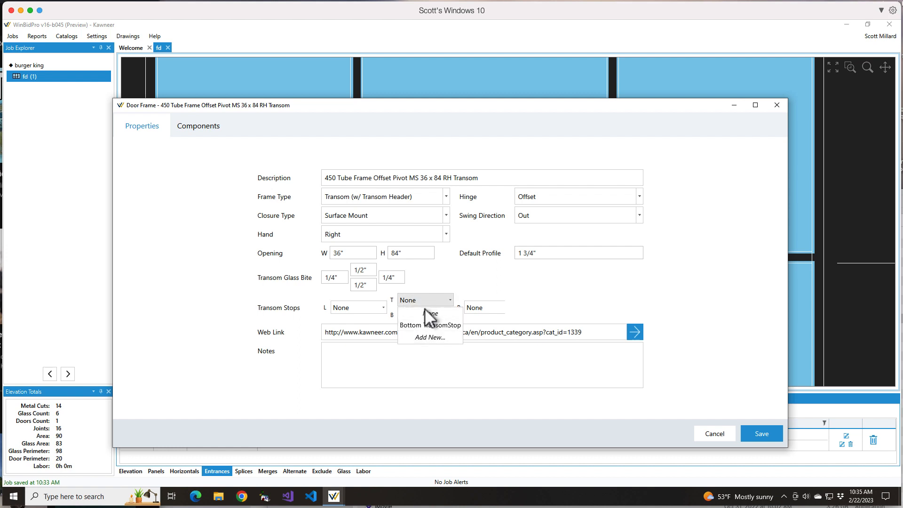
click(425, 338)
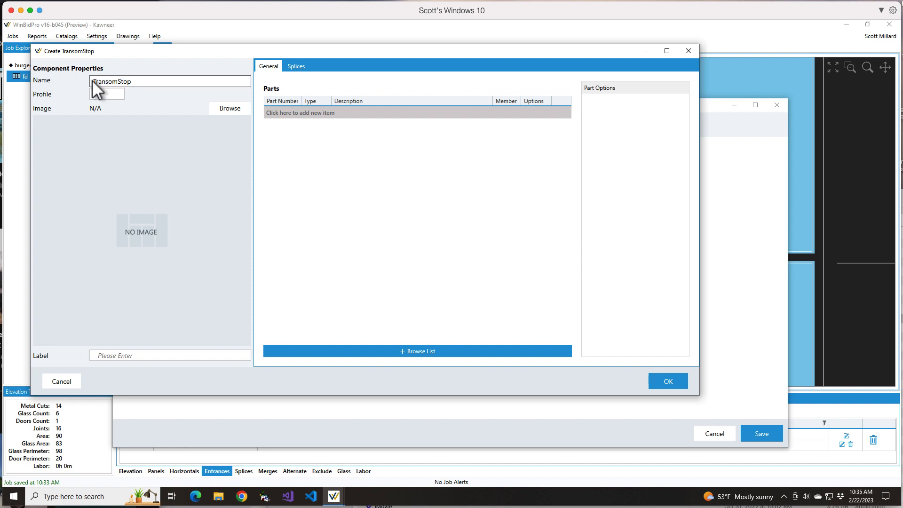
click(93, 81)
text(Top)
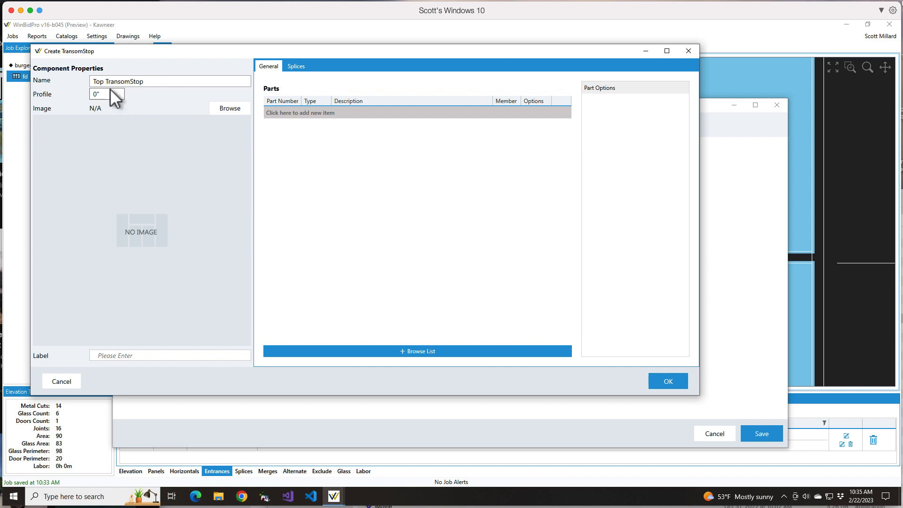
click(113, 92)
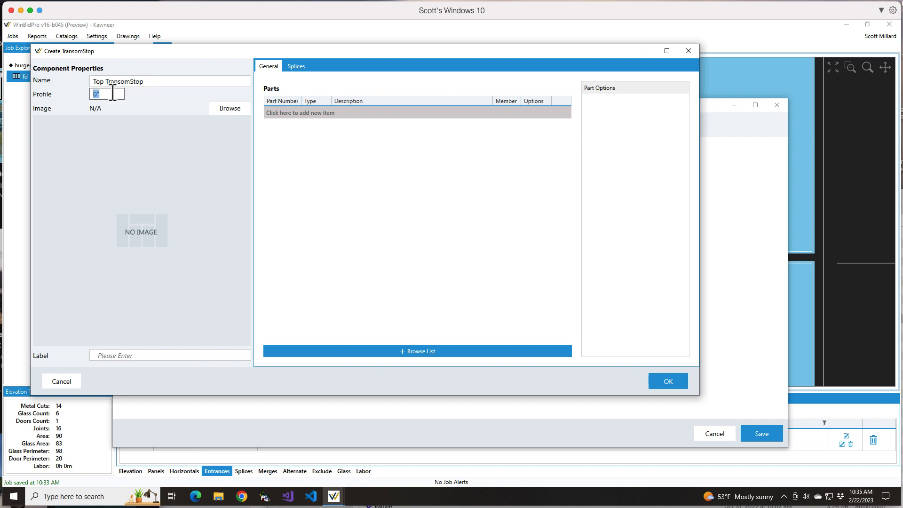
text(1/2)
click(142, 120)
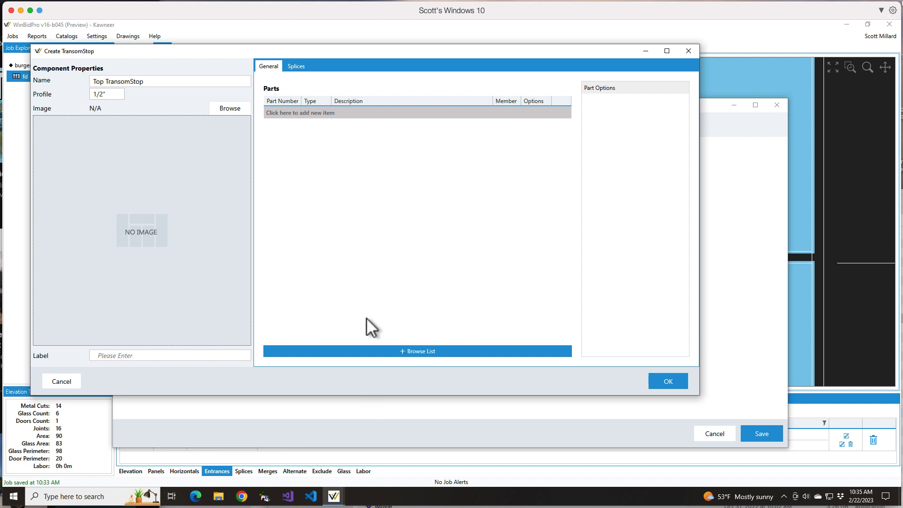
- Search the parts list for "transom stop", add part 175-251 to the Top TransomStop assembly, and accept the assembly
click(405, 352)
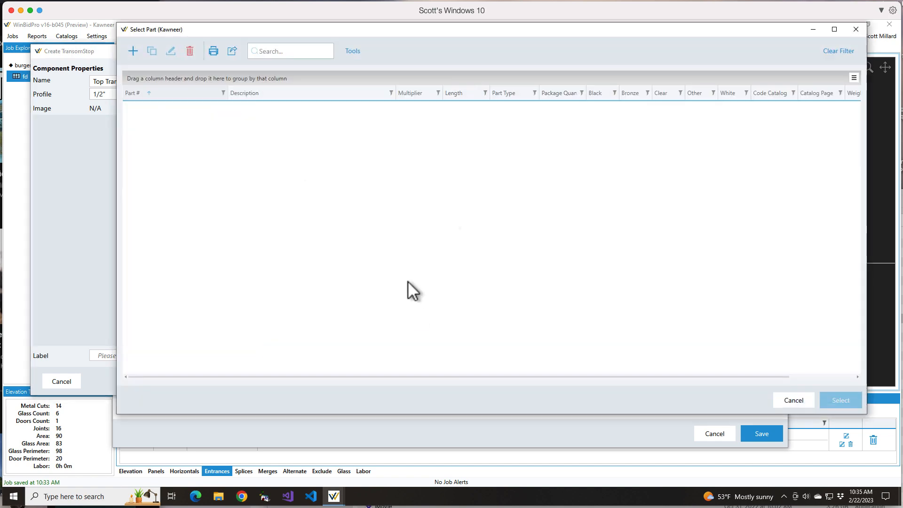
click(284, 52)
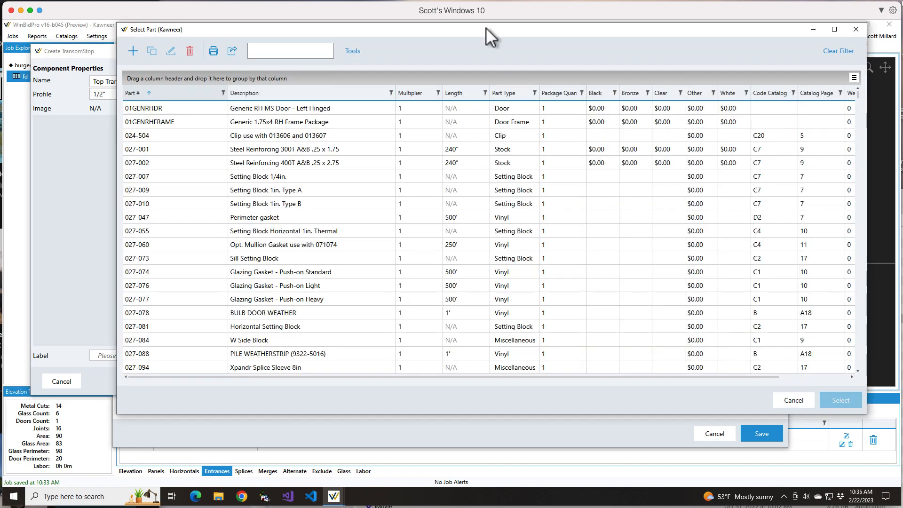
text(transom stop)
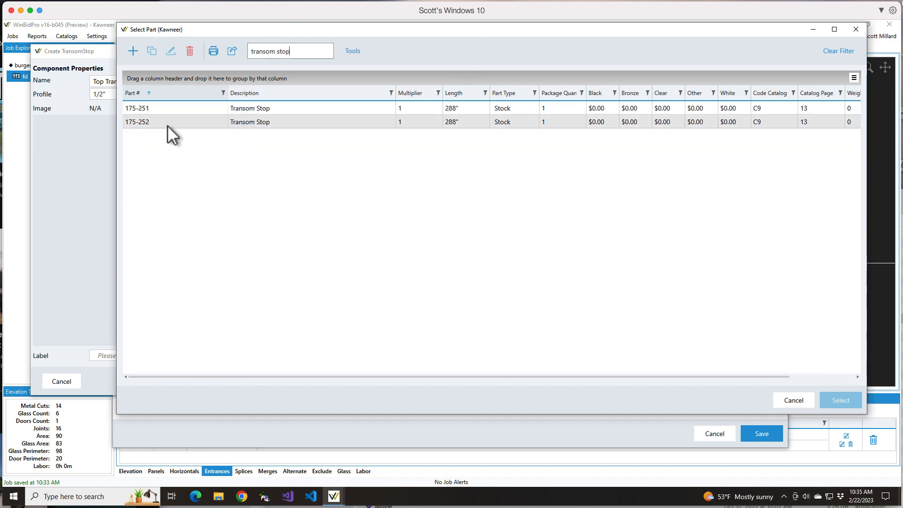
click(168, 106)
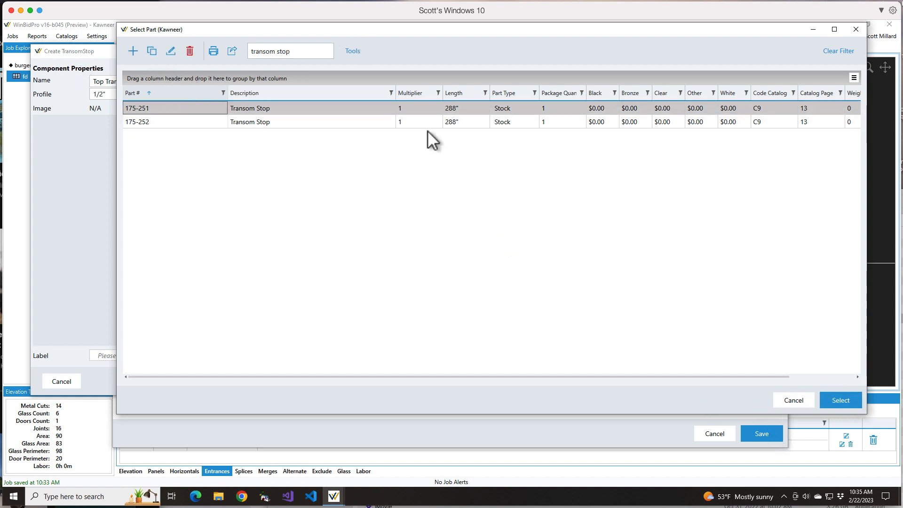
click(839, 400)
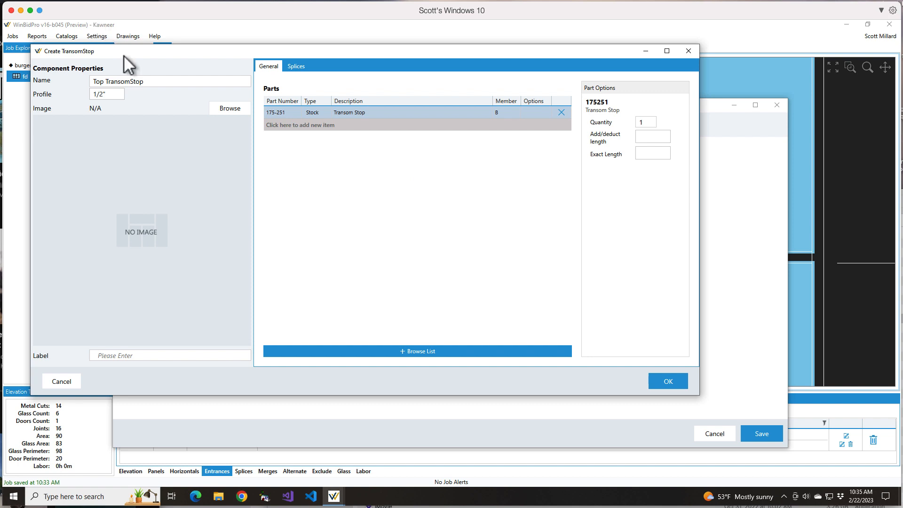
click(665, 382)
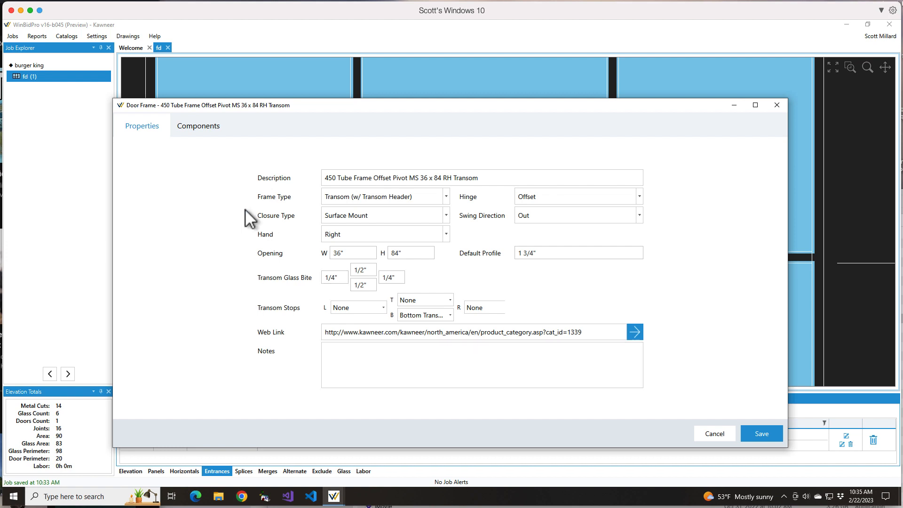
- Review the door frame's transom stop components and assign Top TransomStop as the top transom stop in its properties
click(204, 130)
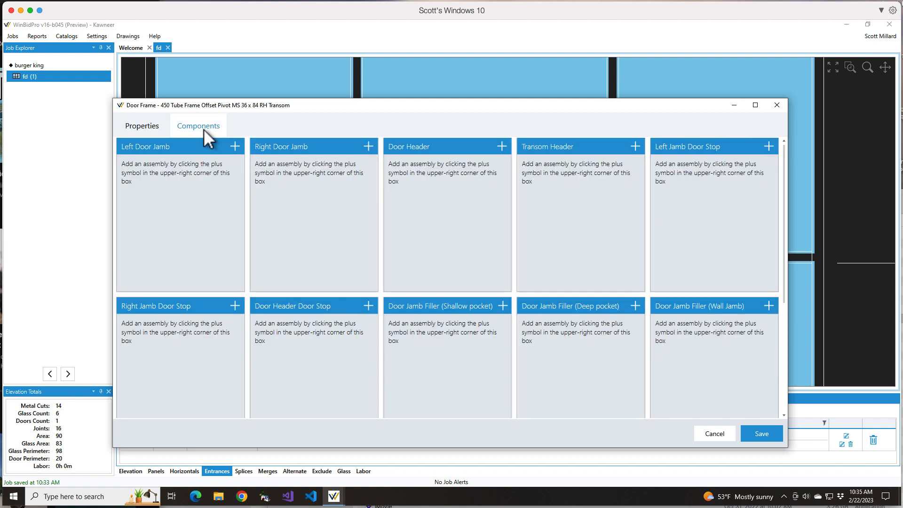
scroll(287, 314, down, 3)
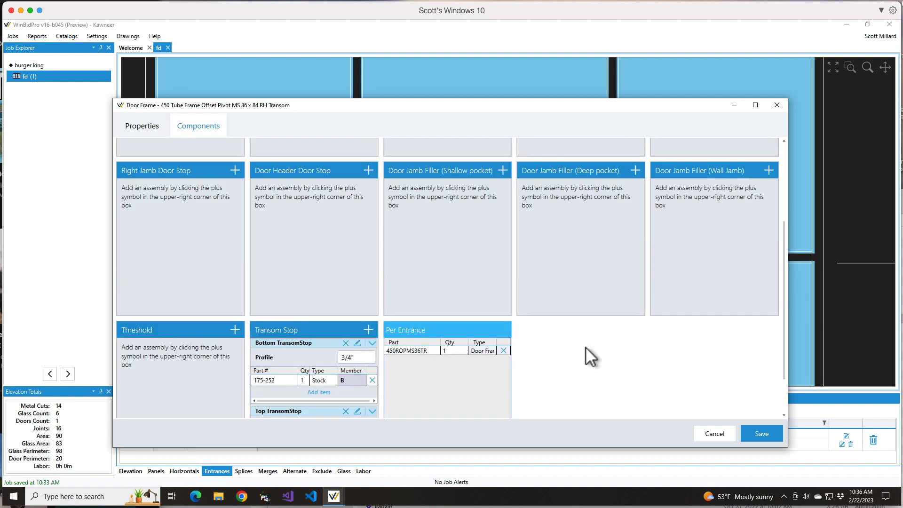
scroll(383, 354, down, 1)
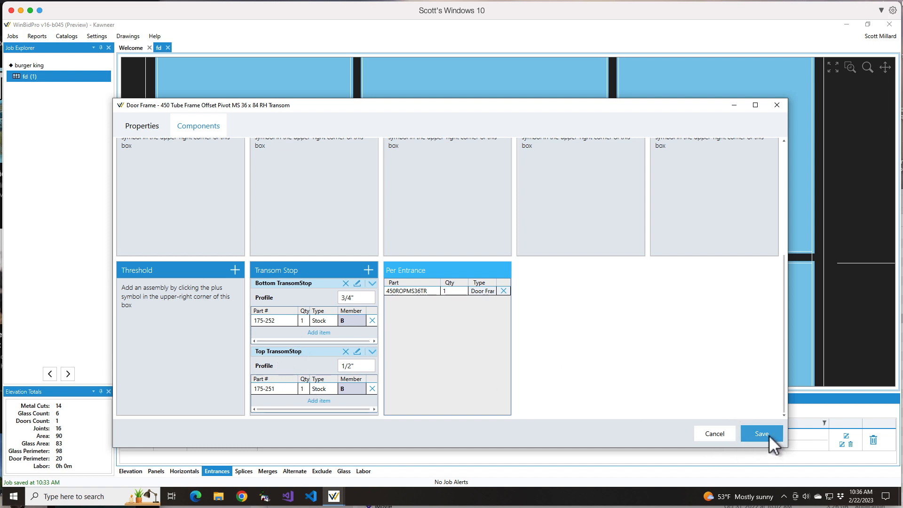
click(142, 128)
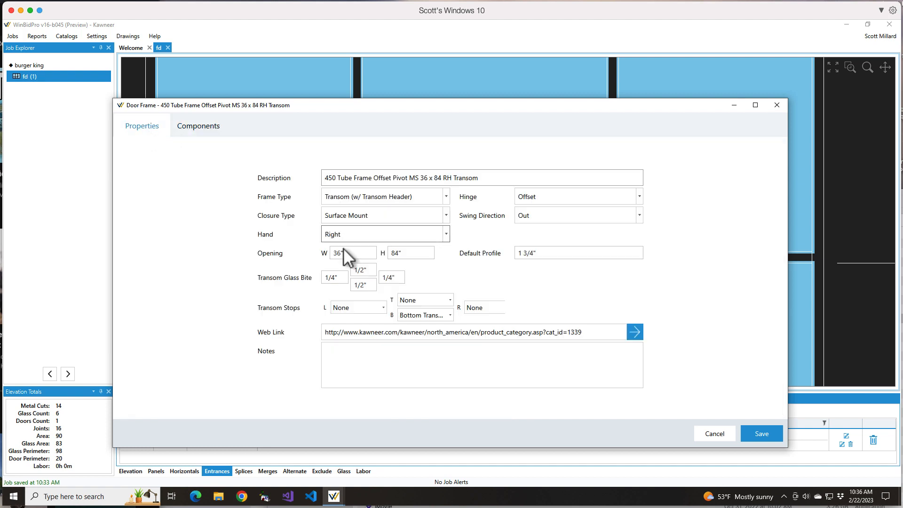
click(448, 300)
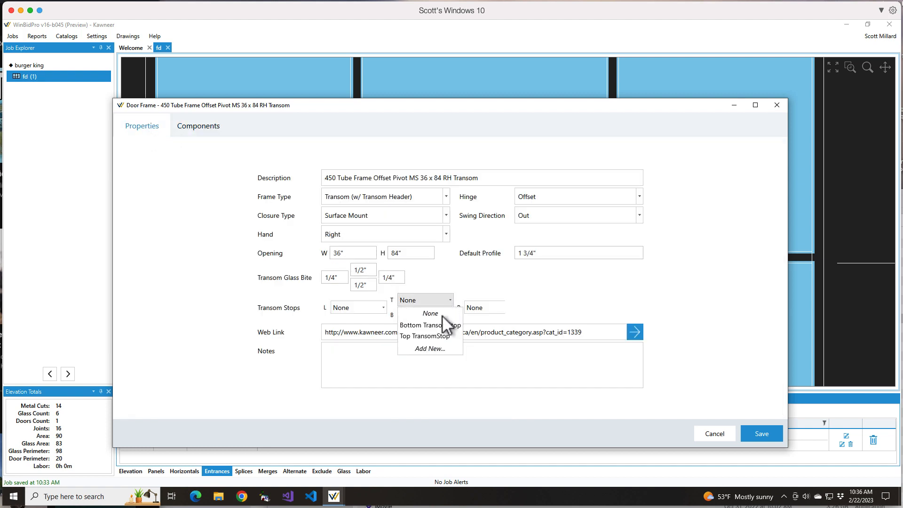
click(431, 337)
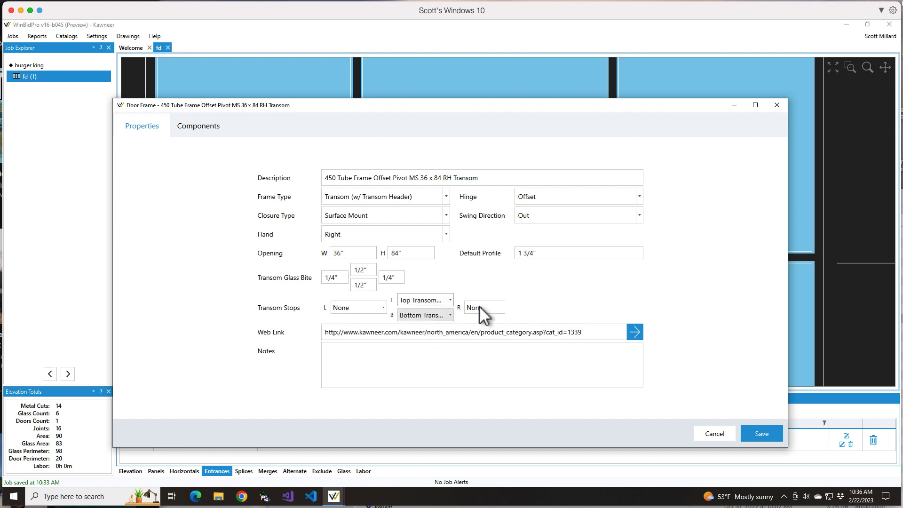
- Set the top transom glass bite to 1/4" and save the door frame
click(360, 270)
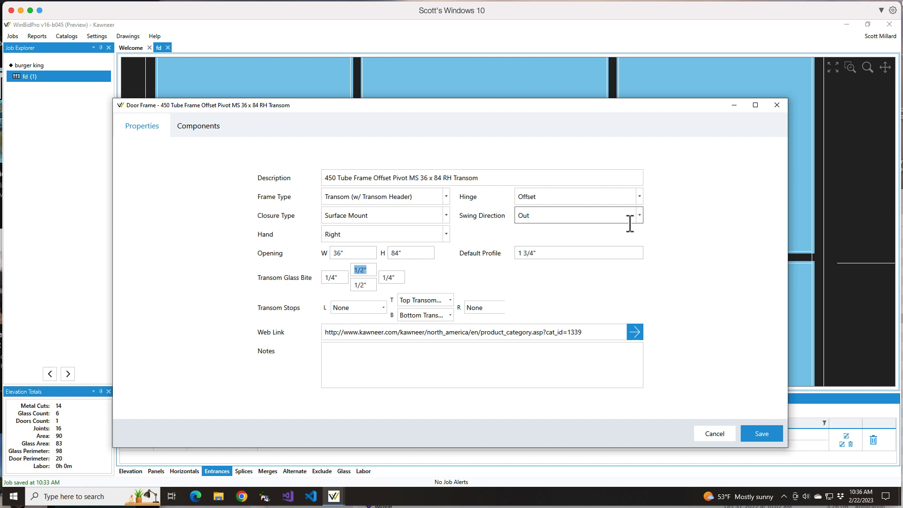
text(.25)
key(Tab)
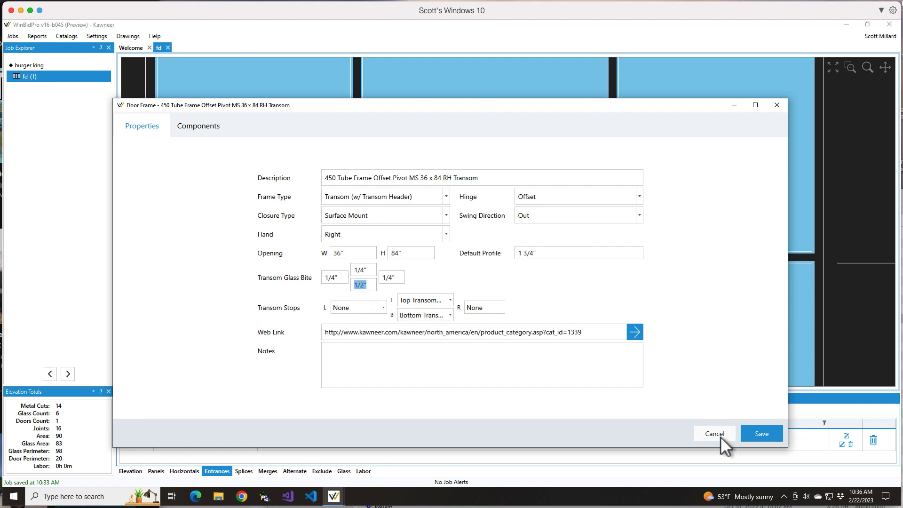
click(761, 434)
- Inspect the transom glass edges against the top and bottom stops, the adjacent mullions and the neighbouring lites in the elevation
scroll(529, 172, up, 4)
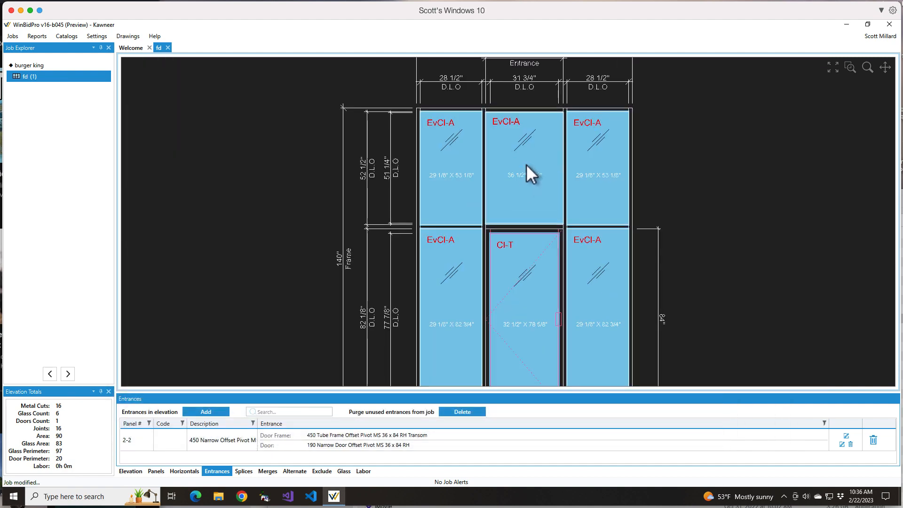
scroll(534, 69, up, 6)
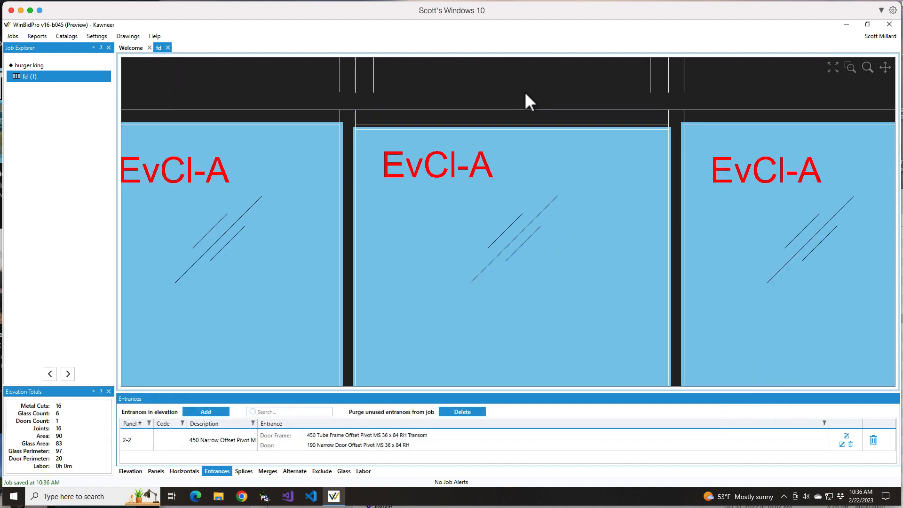
scroll(524, 101, up, 1)
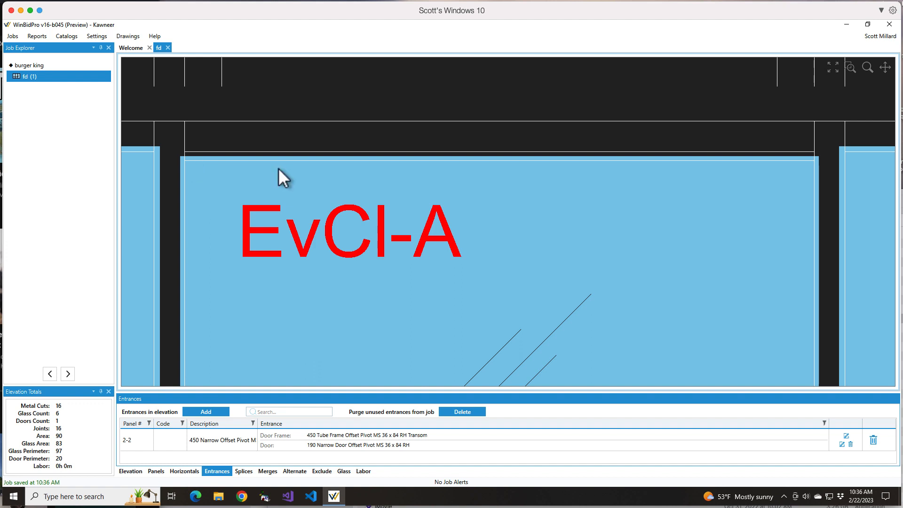
scroll(323, 168, down, 5)
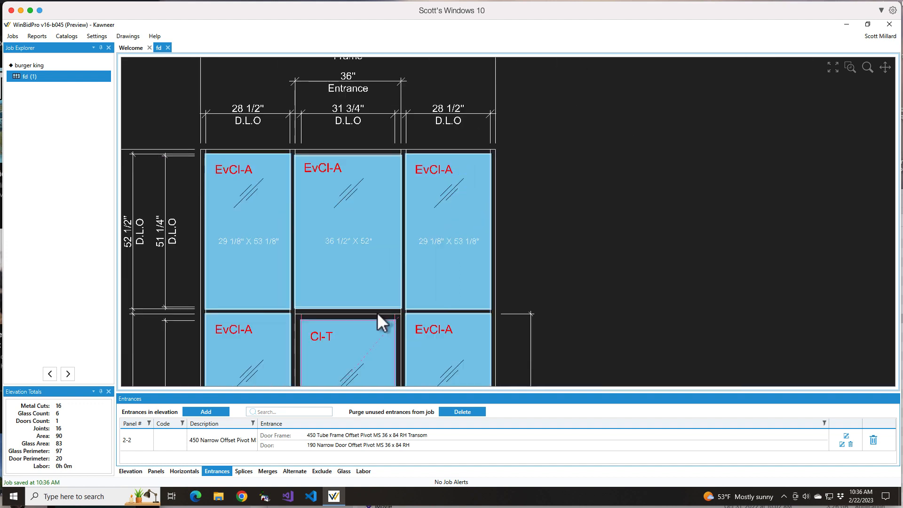
scroll(376, 312, up, 4)
scroll(401, 309, up, 2)
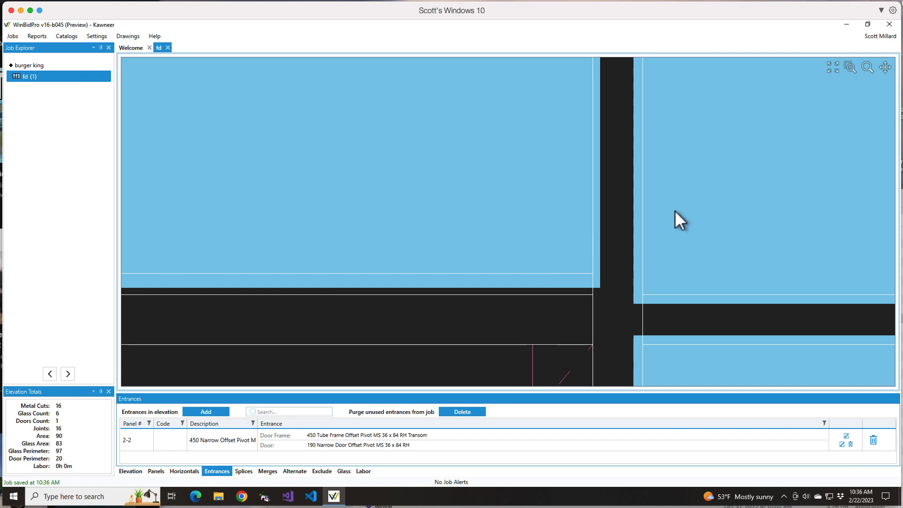
scroll(673, 218, down, 4)
scroll(602, 244, down, 1)
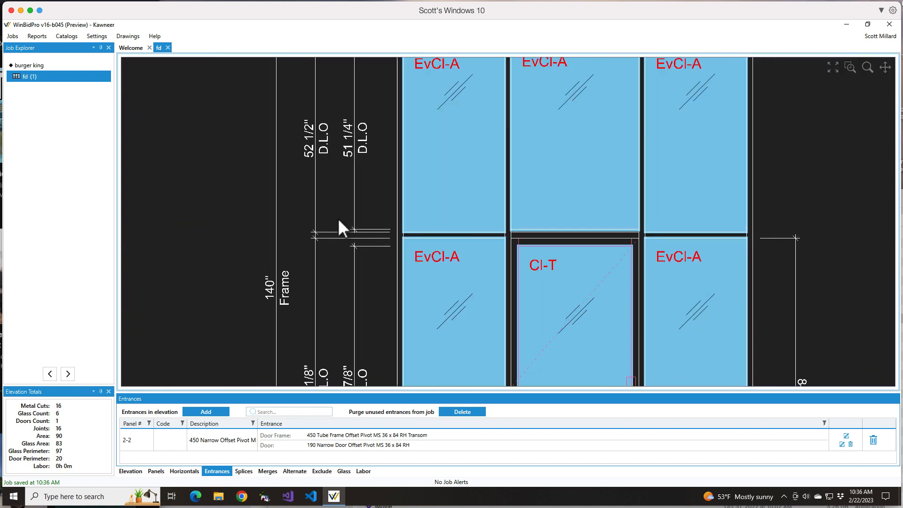
scroll(317, 228, down, 2)
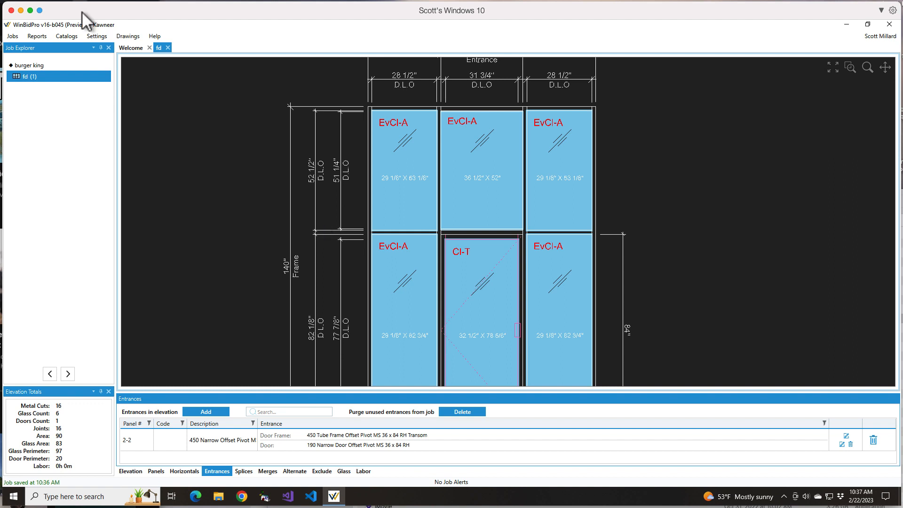
- Open the Kawneer door frame catalog list
click(69, 37)
click(86, 120)
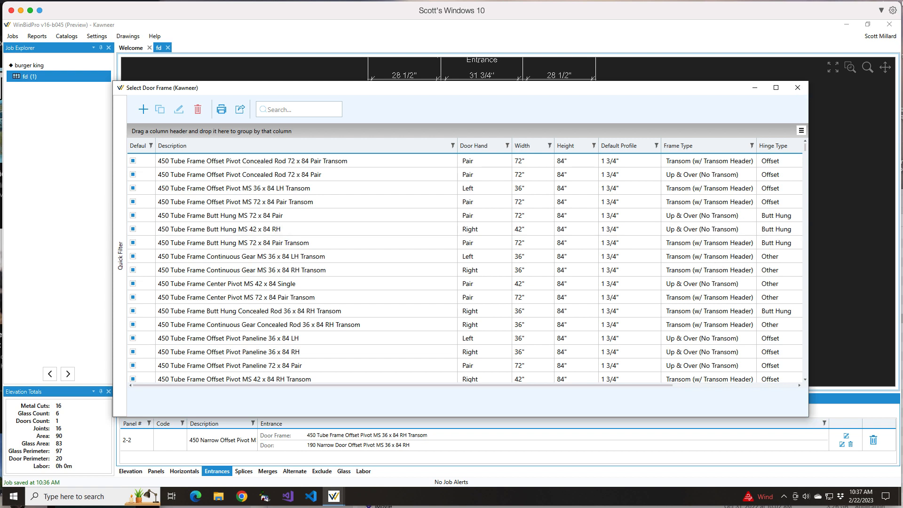
right_click(408, 507)
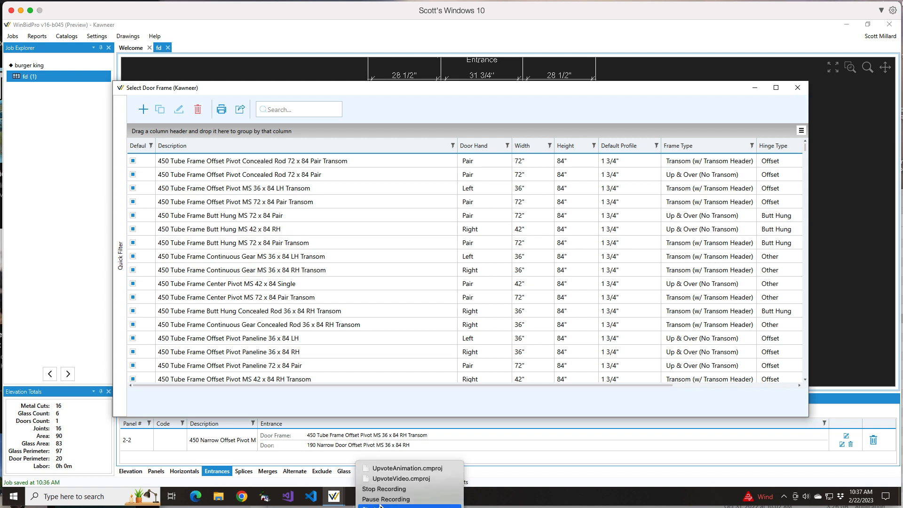